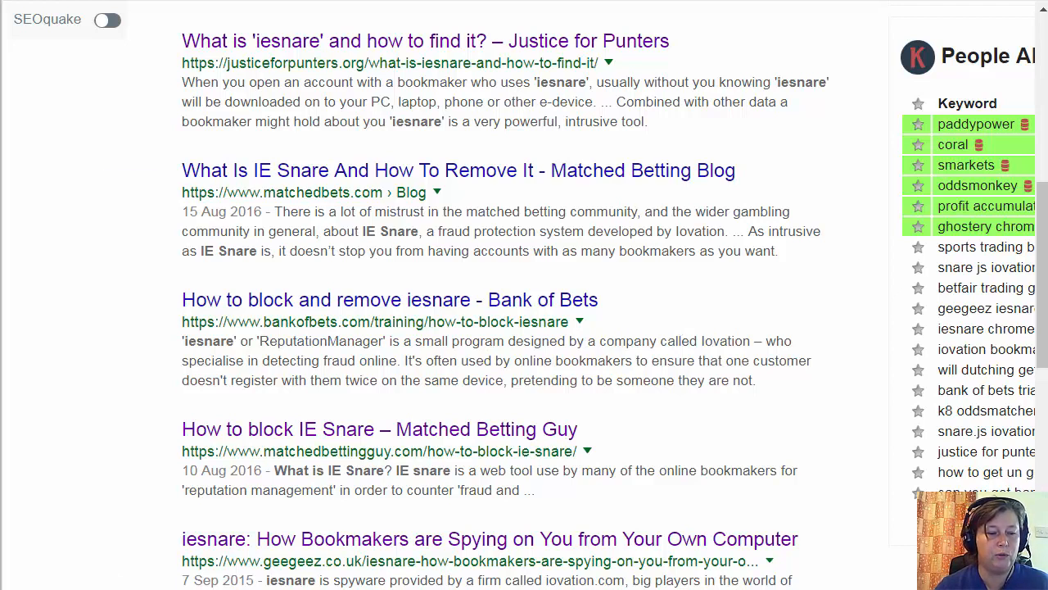
Step: Open a Windows command prompt through the Run dialog and move its window fully into view
{"action": "key", "text": "super"}
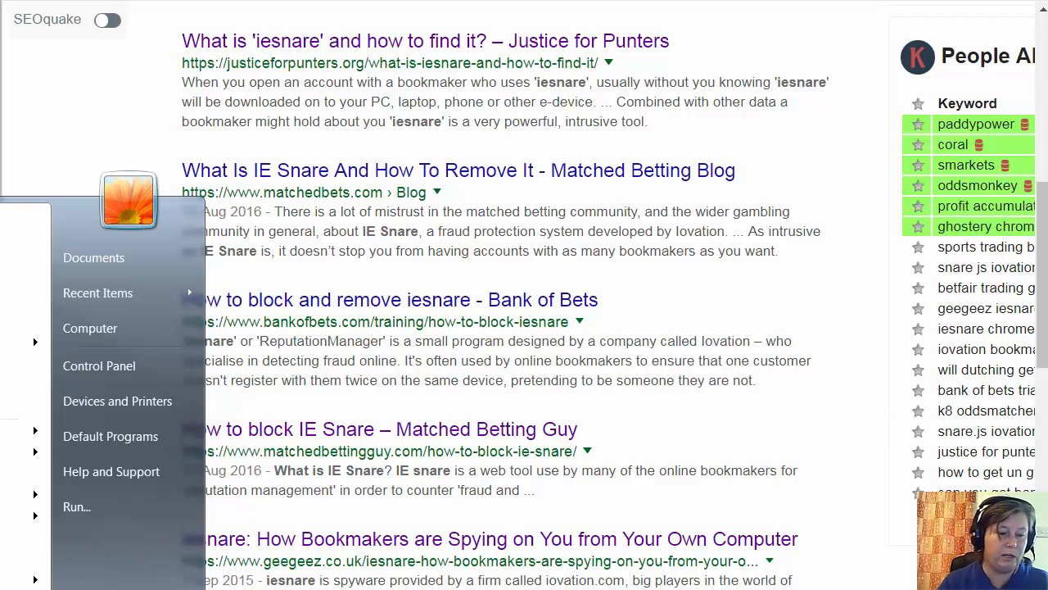
{"action": "type", "text": "run"}
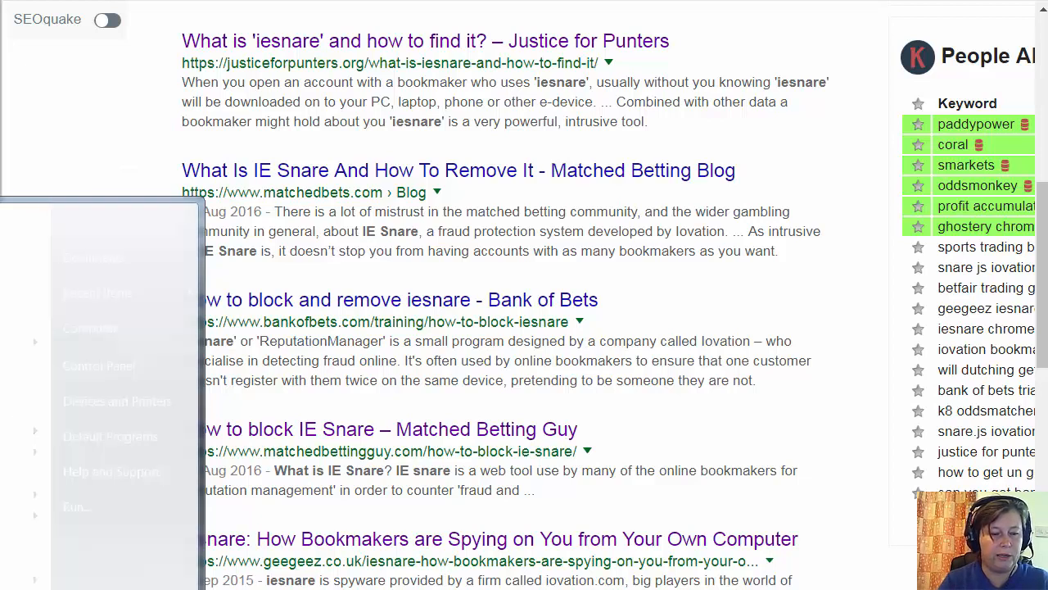
{"action": "key", "text": "BackSpace"}
{"action": "key", "text": "BackSpace"}
{"action": "key", "text": "BackSpace"}
{"action": "type", "text": "run"}
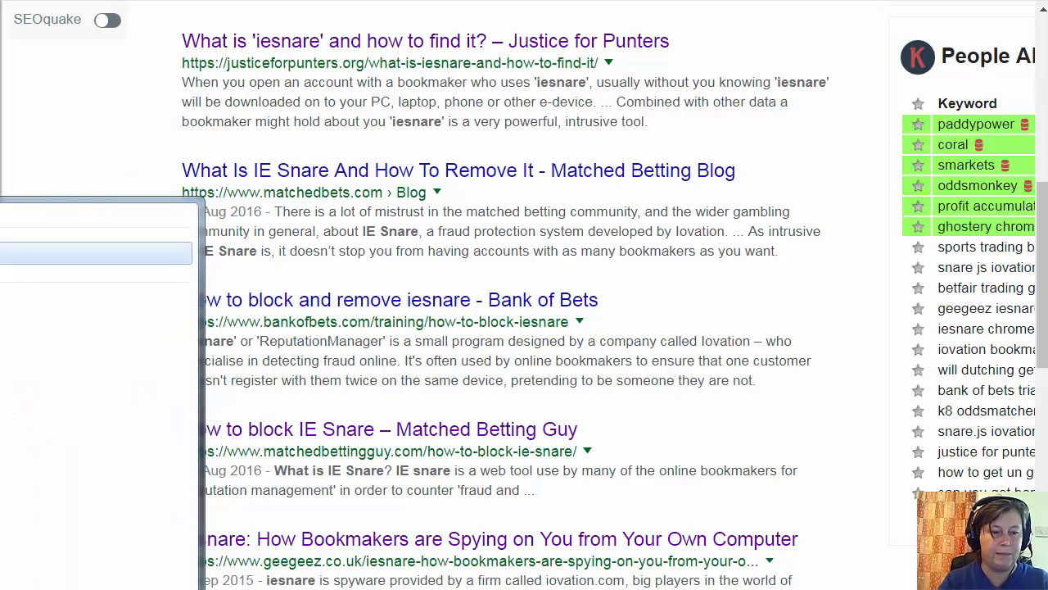
{"action": "key", "text": "Return"}
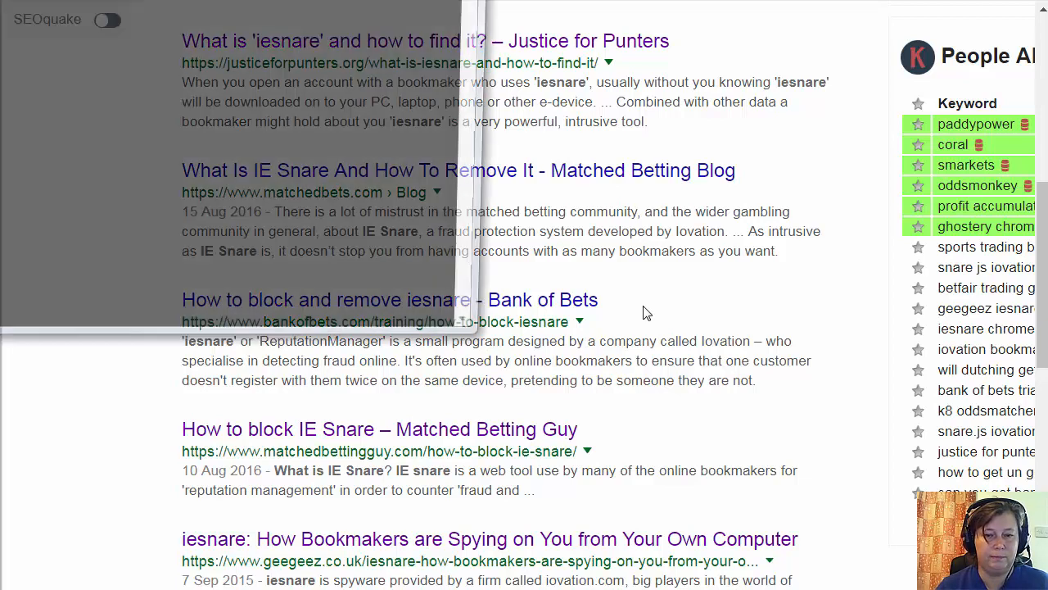
{"action": "left_click_drag", "start_coordinate": [164, 2], "coordinate": [446, 76]}
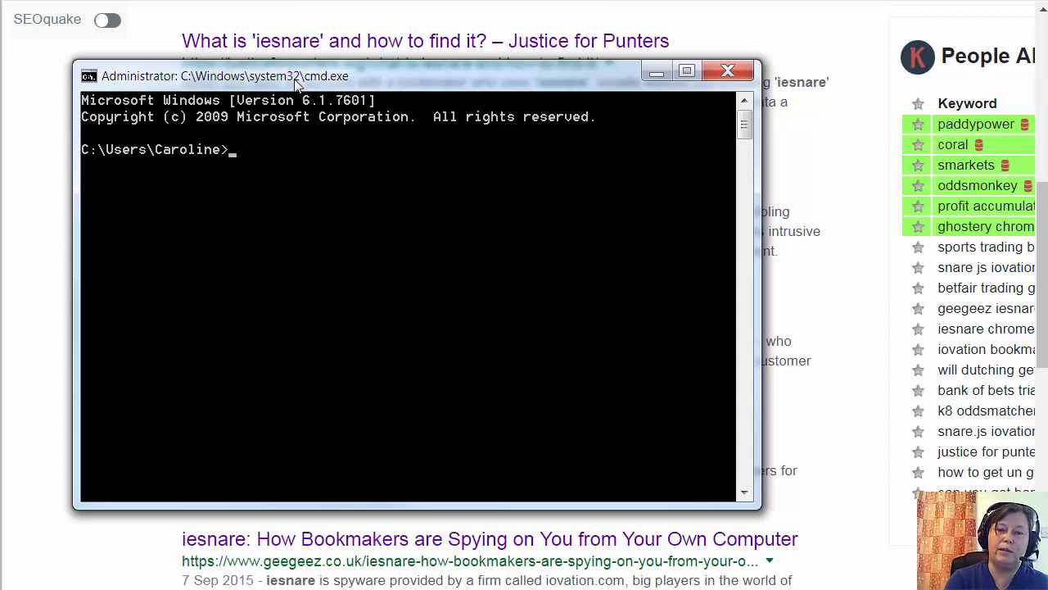
Step: In the command prompt, search the user folder and its subfolders with "dir /s mp*.com"
{"action": "left_click", "coordinate": [871, 179]}
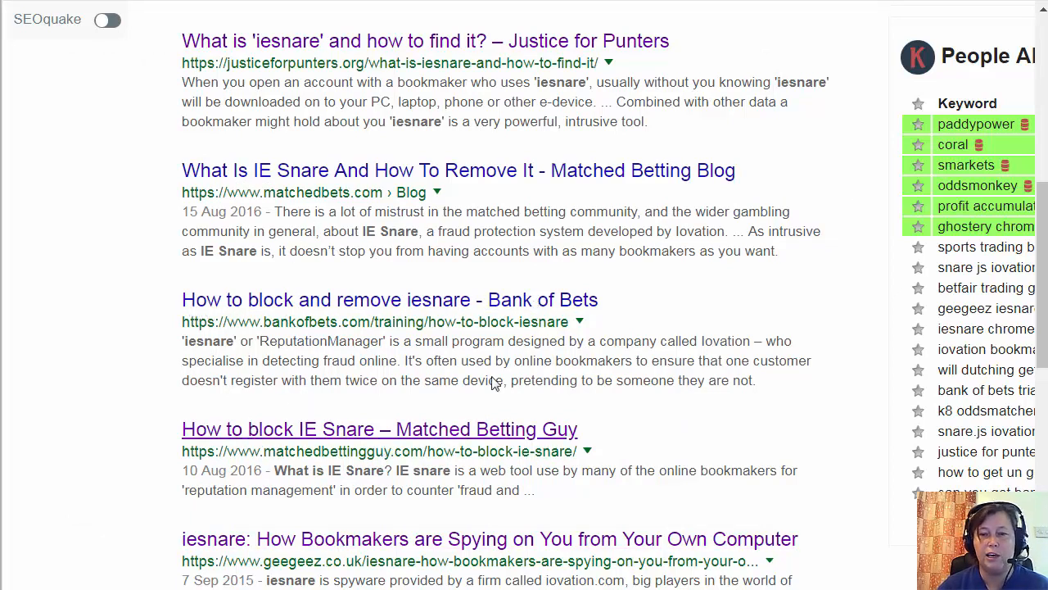
{"action": "key", "text": "alt+Tab"}
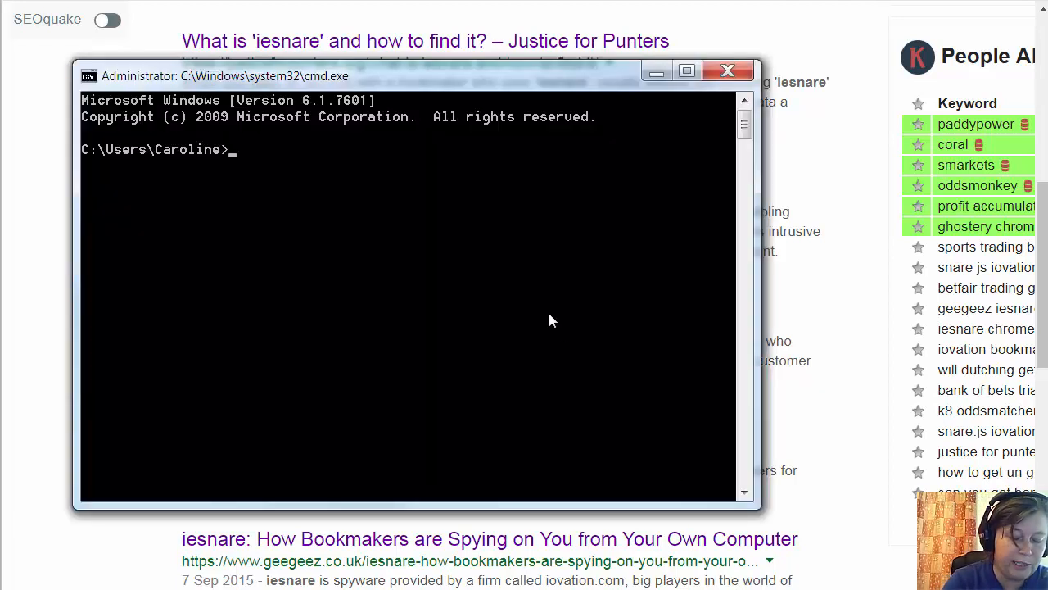
{"action": "type", "text": "dir"}
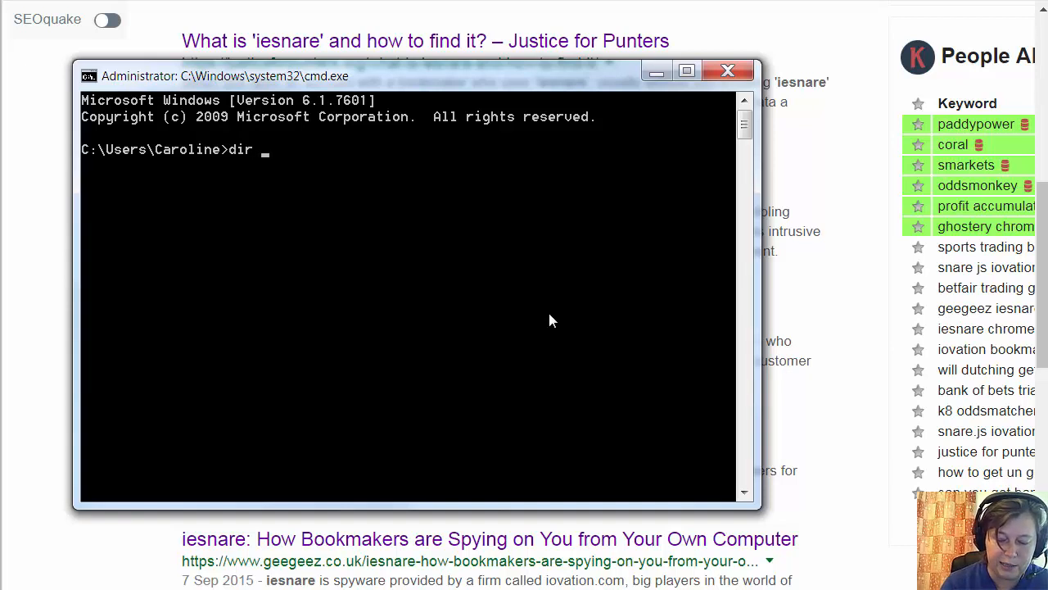
{"action": "type", "text": " /s"}
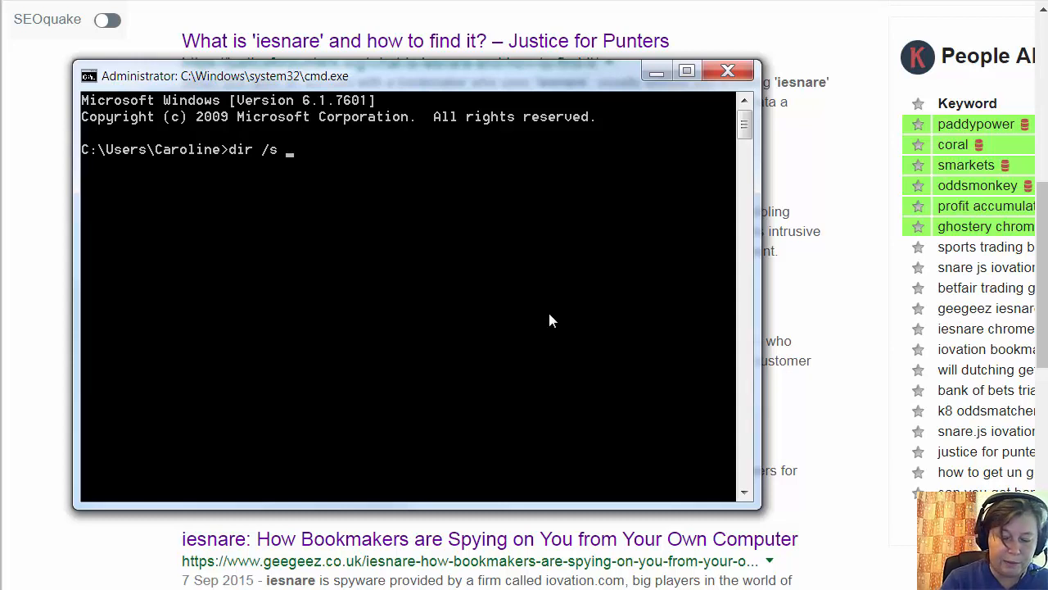
{"action": "type", "text": " mp"}
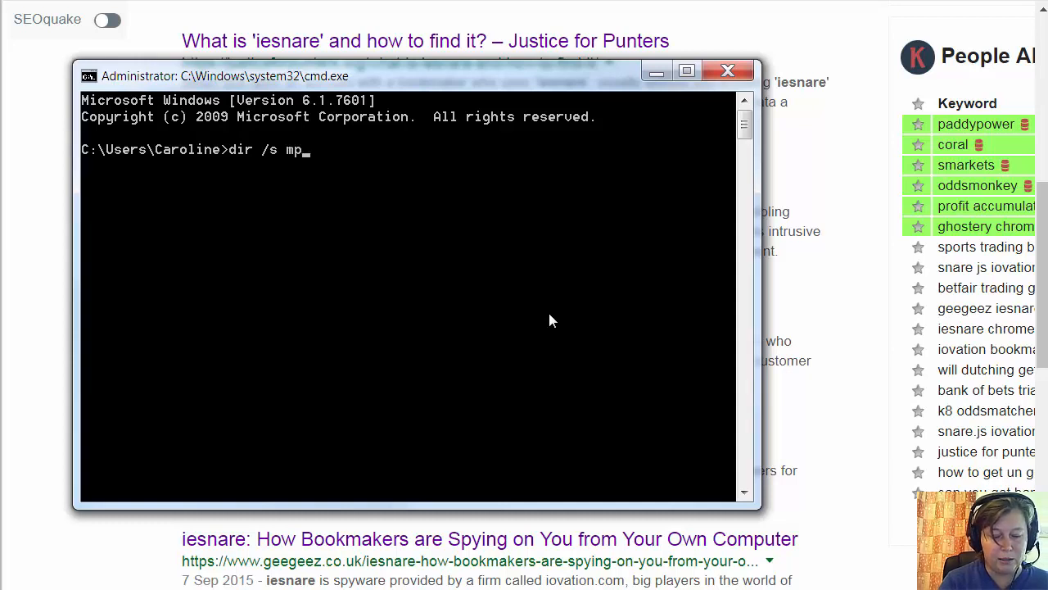
{"action": "type", "text": "*"}
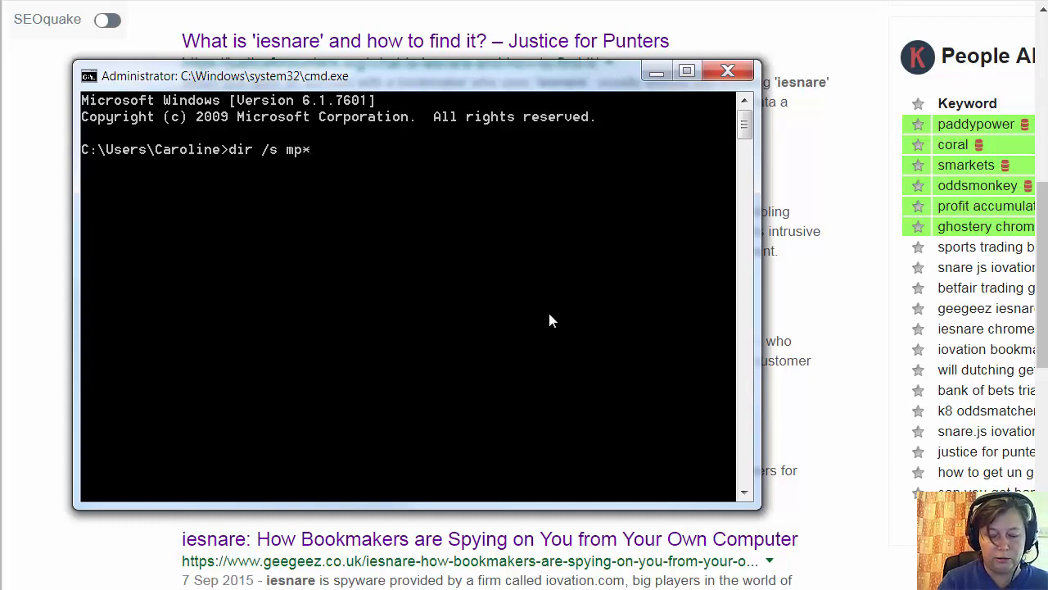
{"action": "type", "text": ".com"}
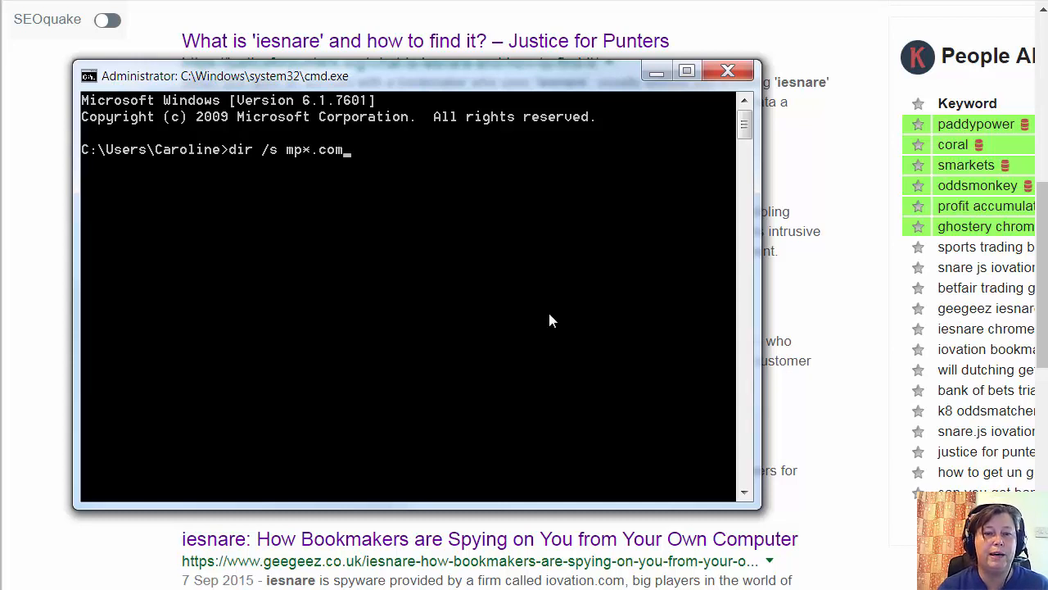
{"action": "key", "text": "Return"}
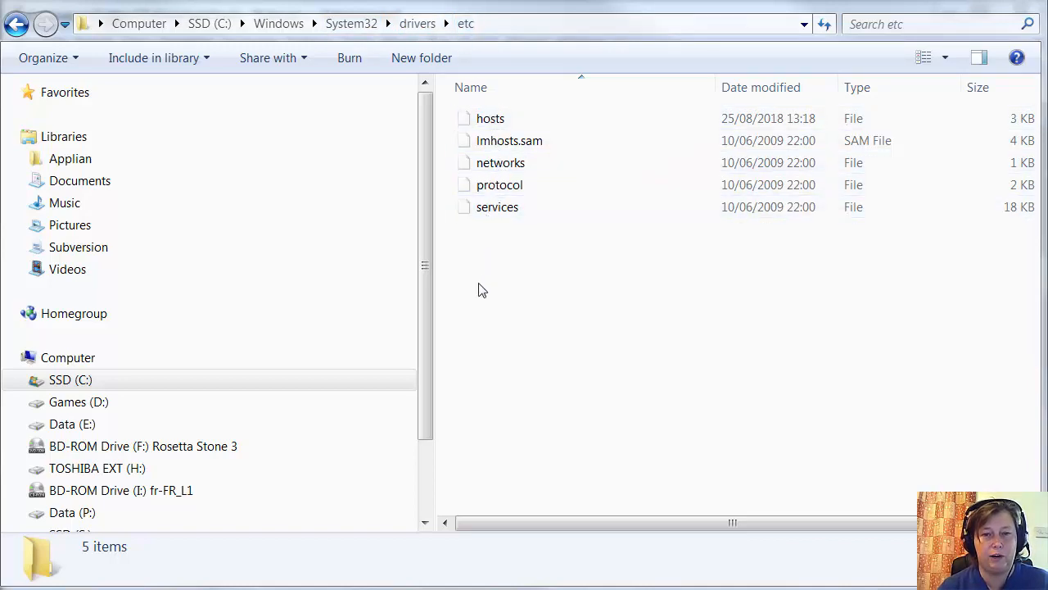
Step: Locate the hosts file in C:\Windows\System32\drivers\etc and switch to Notepad++ to view it
{"action": "left_click", "coordinate": [488, 121]}
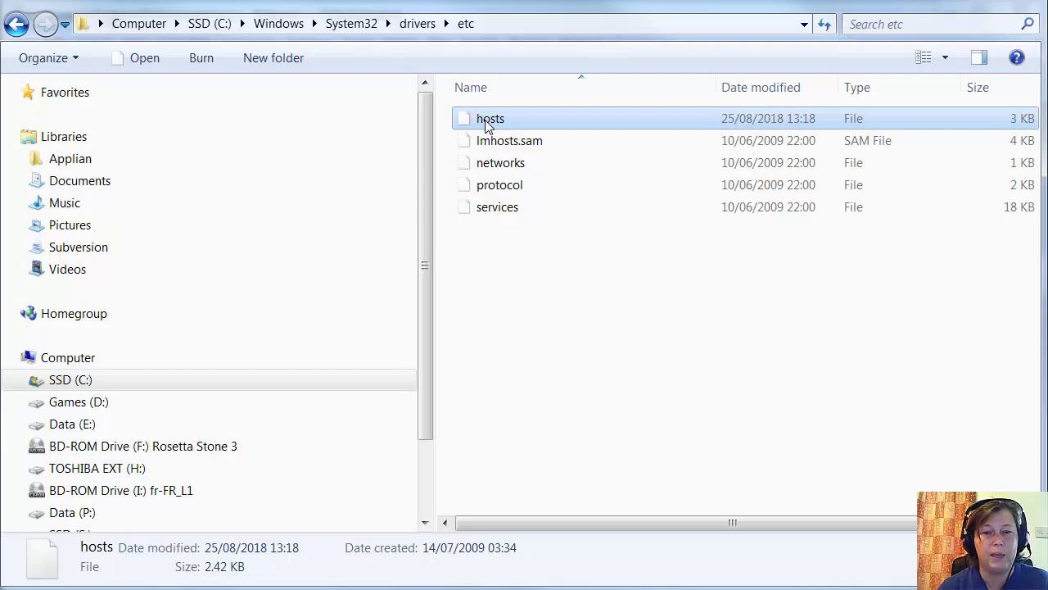
{"action": "right_click", "coordinate": [489, 124]}
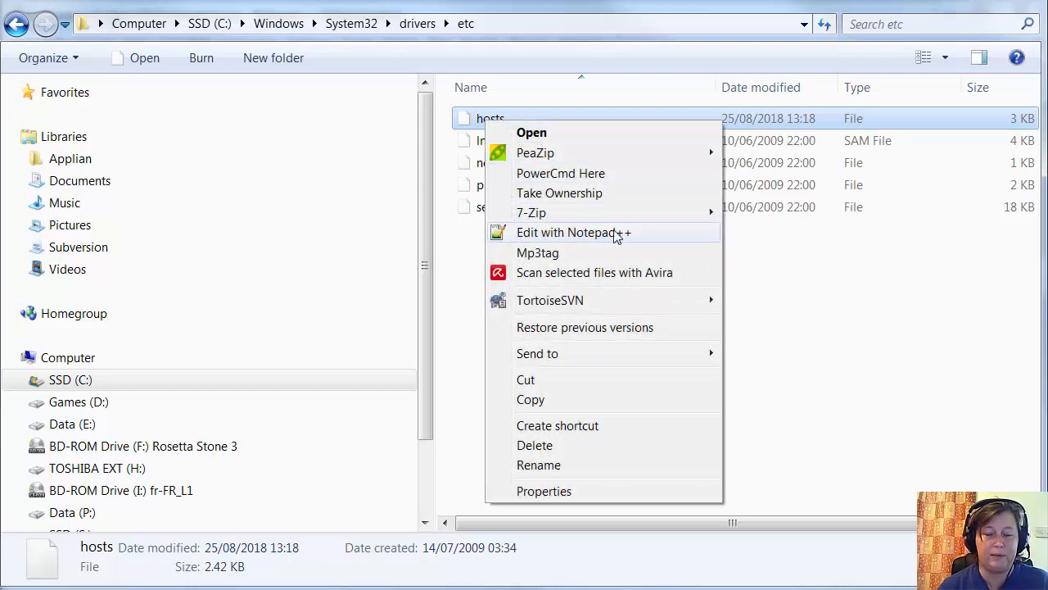
{"action": "left_click", "coordinate": [782, 313]}
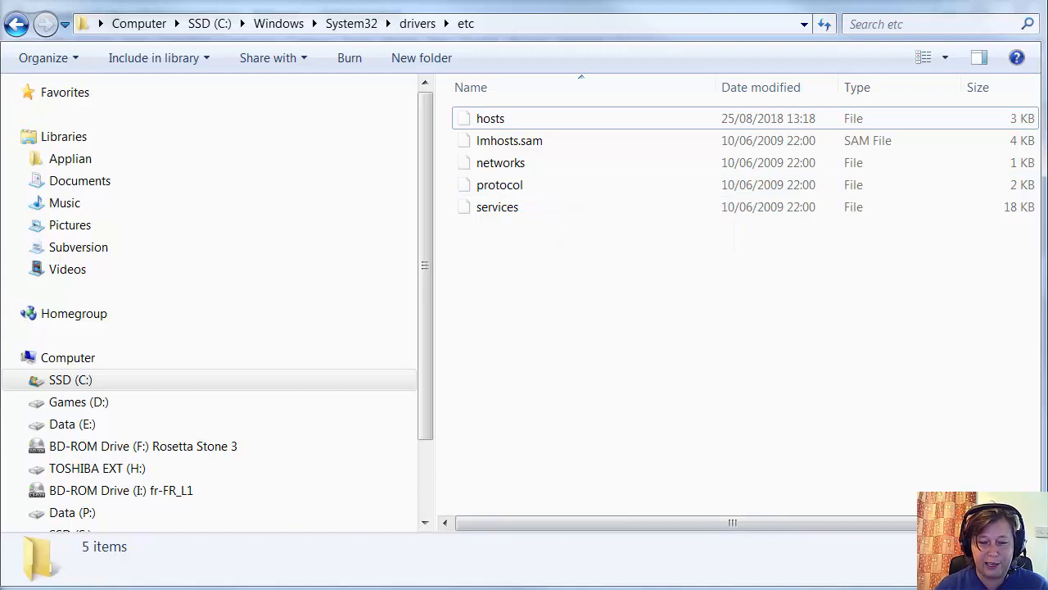
{"action": "mouse_move", "coordinate": [438, 588]}
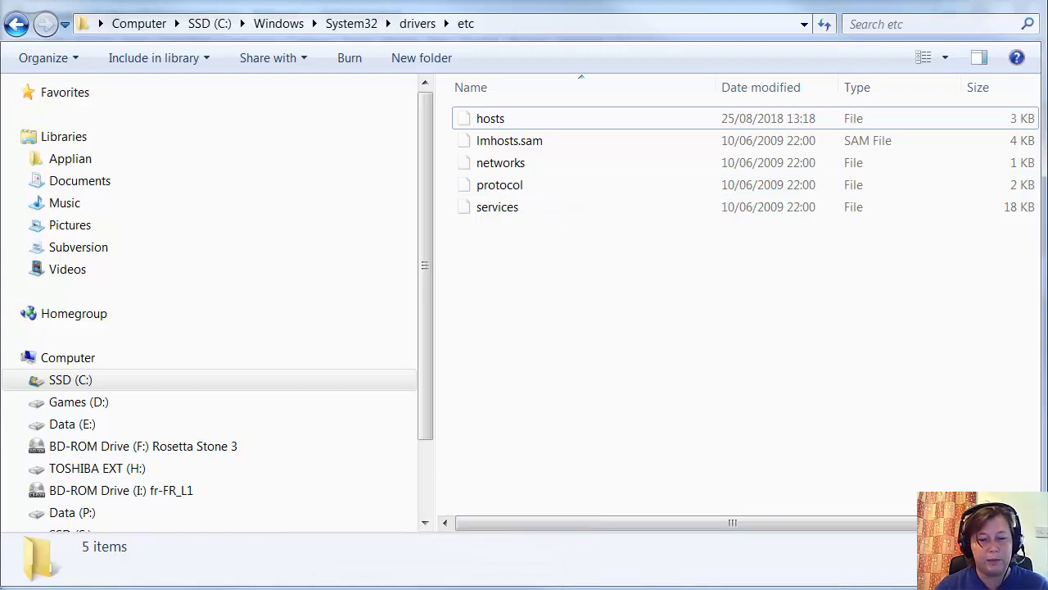
{"action": "left_click", "coordinate": [438, 589]}
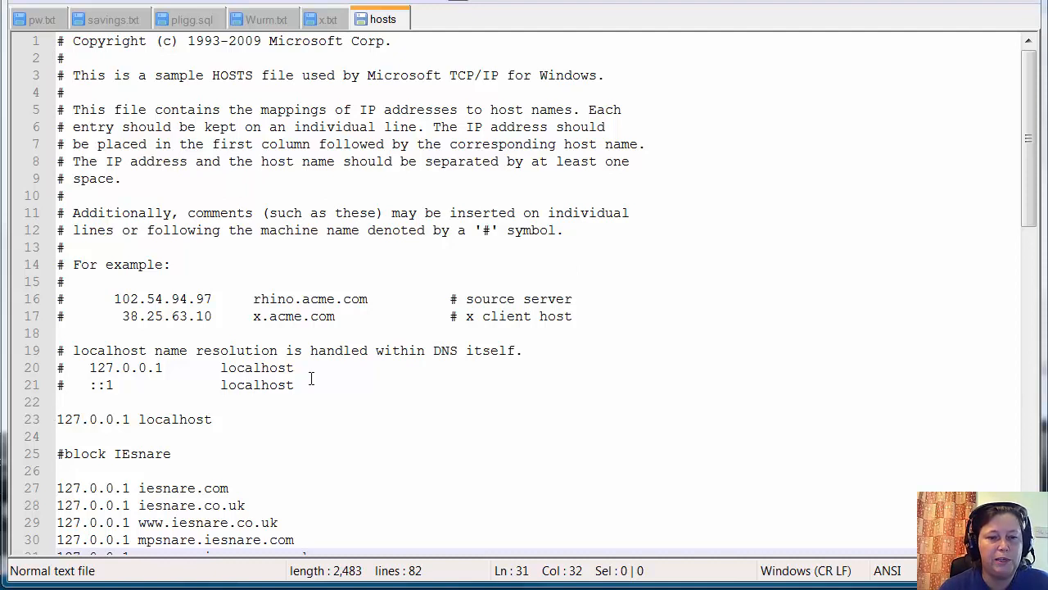
Step: Examine the uncommented 127.0.0.1 localhost entry and the # comment marker in the hosts file
{"action": "left_click_drag", "start_coordinate": [221, 419], "coordinate": [42, 428]}
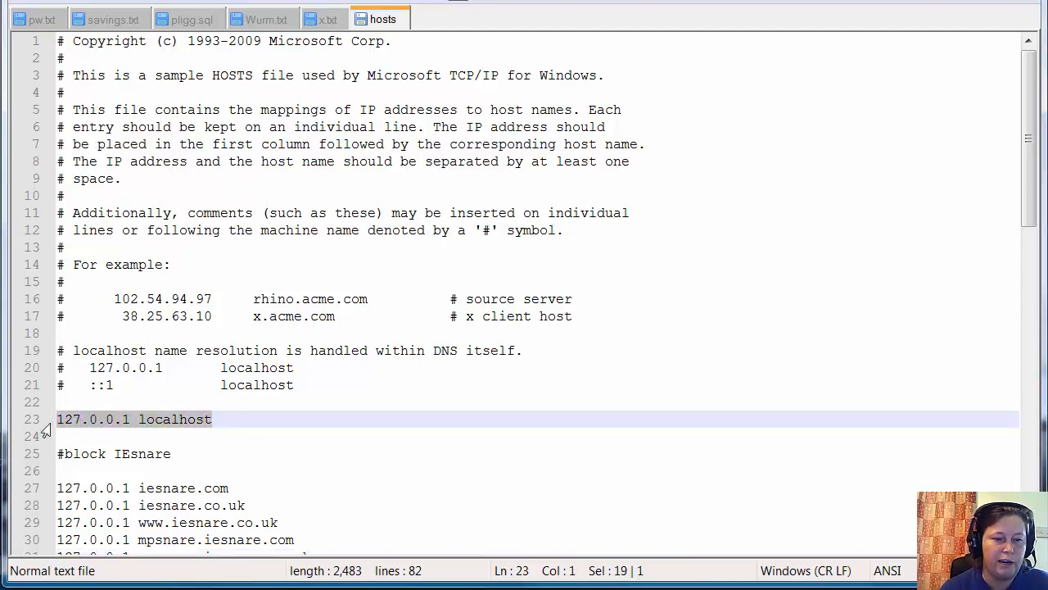
{"action": "left_click", "coordinate": [372, 419]}
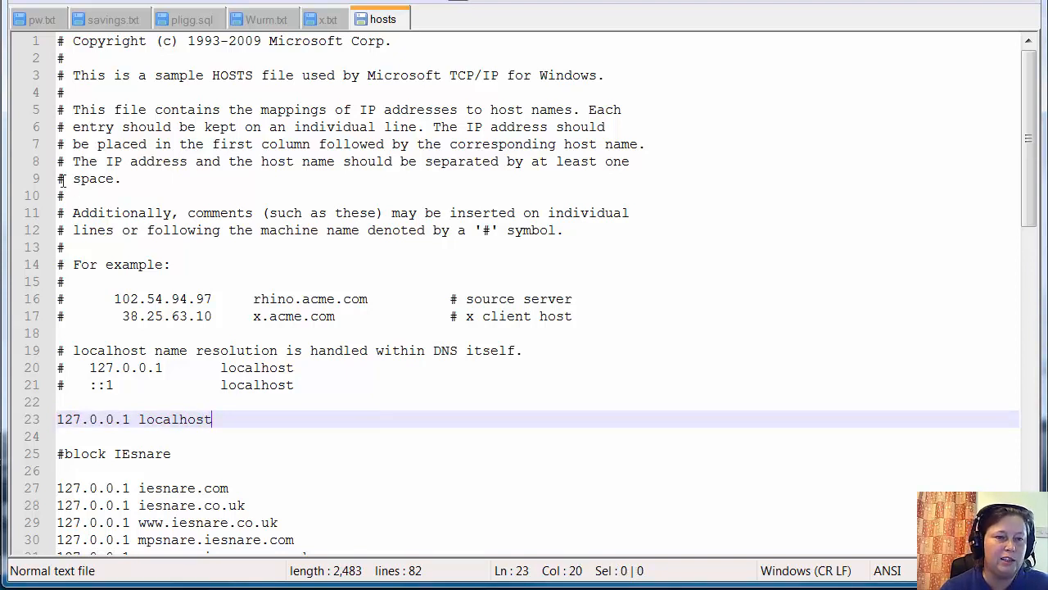
{"action": "left_click_drag", "start_coordinate": [56, 178], "coordinate": [63, 178]}
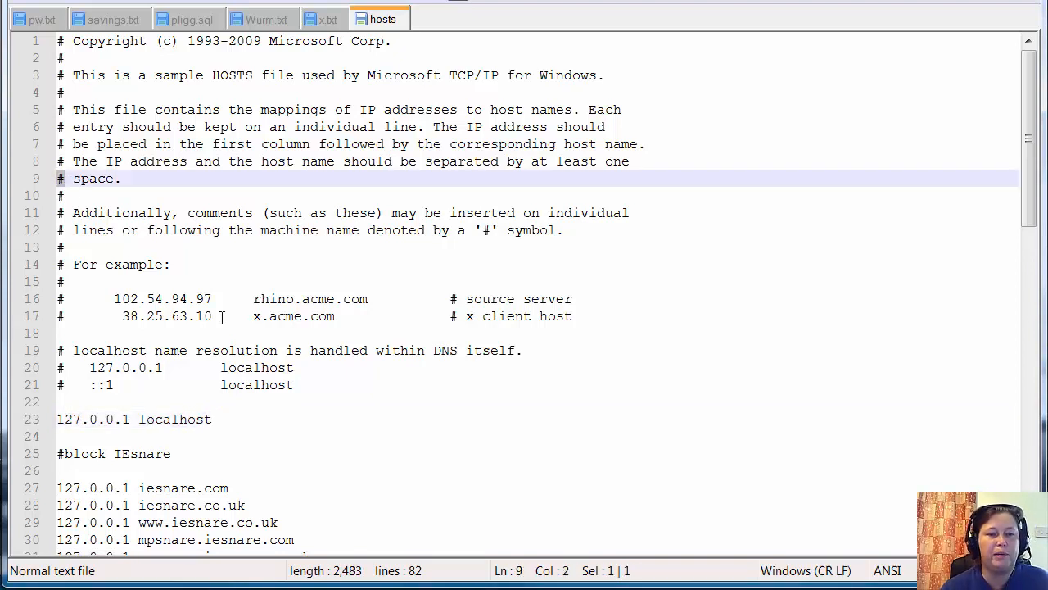
Step: Review the "#block IEsnare" section and its list of iesnare and iovation domains mapped to 127.0.0.1
{"action": "scroll", "coordinate": [221, 317], "scroll_direction": "down", "scroll_amount": 3}
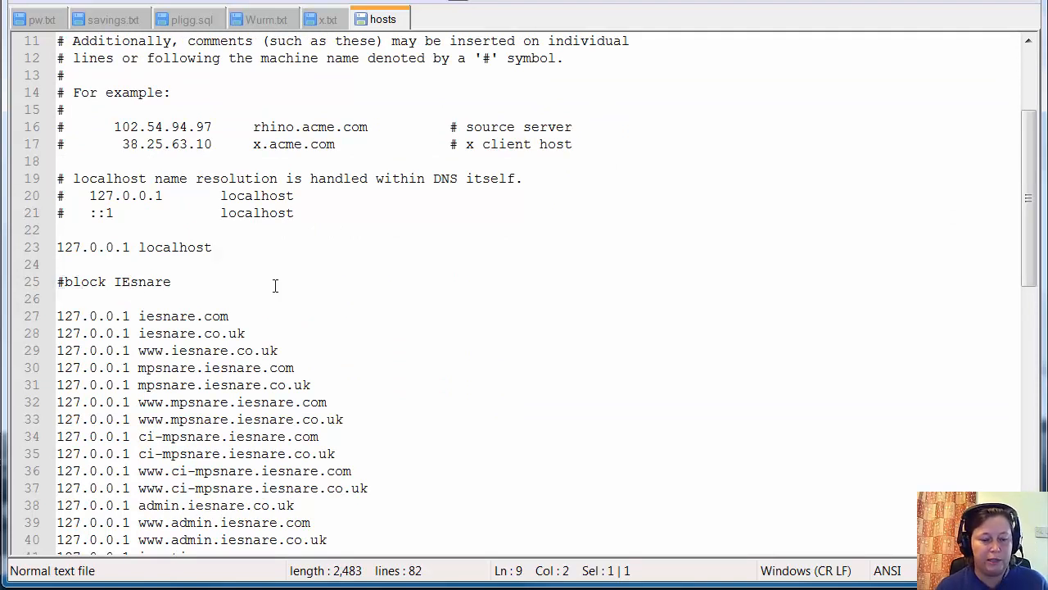
{"action": "scroll", "coordinate": [277, 282], "scroll_direction": "down", "scroll_amount": 2}
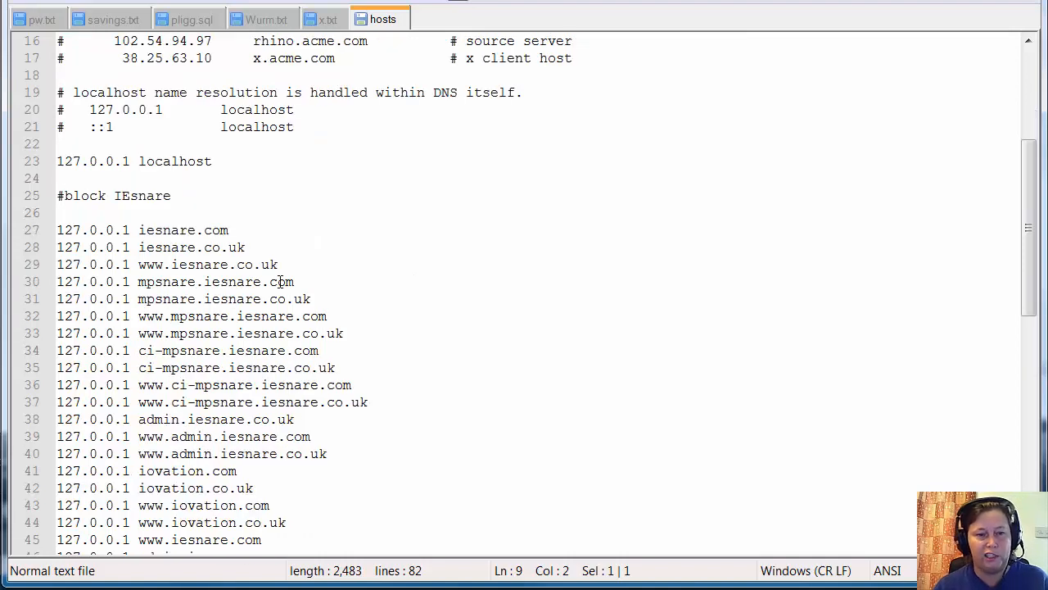
{"action": "left_click", "coordinate": [178, 195]}
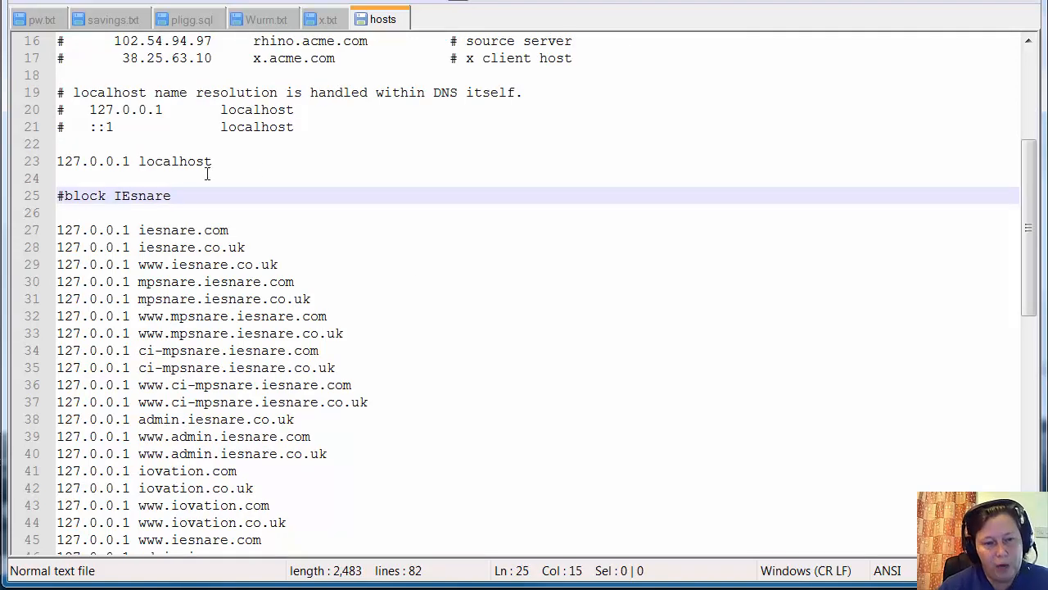
{"action": "left_click_drag", "start_coordinate": [126, 232], "coordinate": [51, 224]}
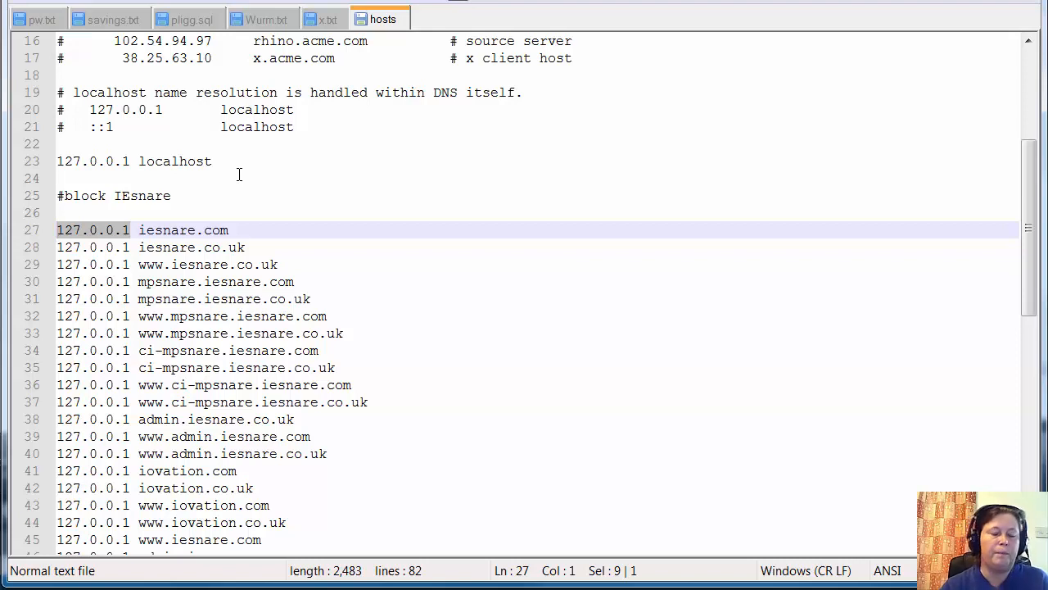
{"action": "left_click", "coordinate": [194, 230]}
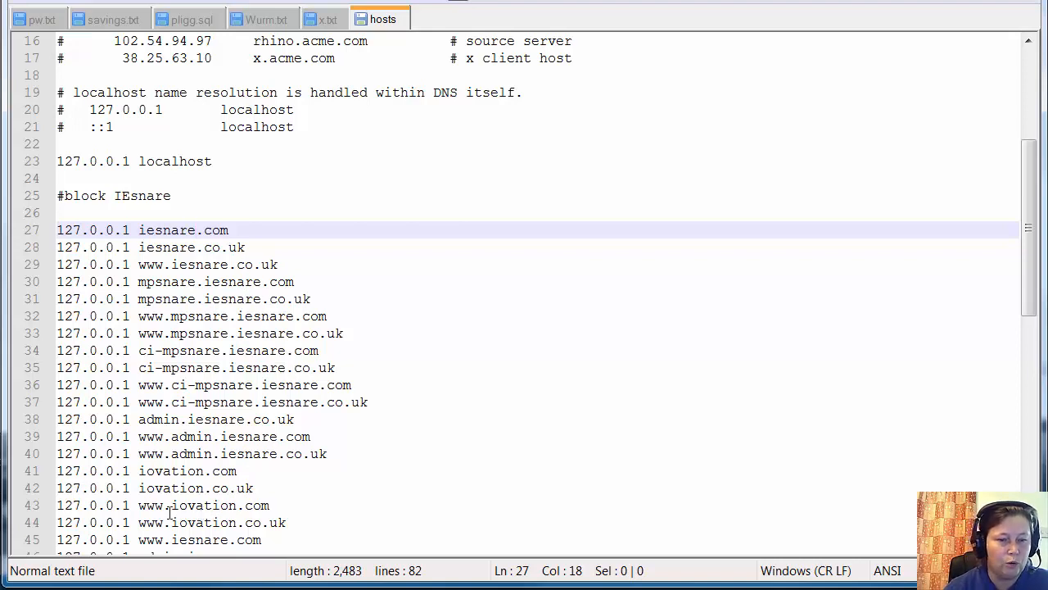
{"action": "scroll", "coordinate": [260, 381], "scroll_direction": "down", "scroll_amount": 3}
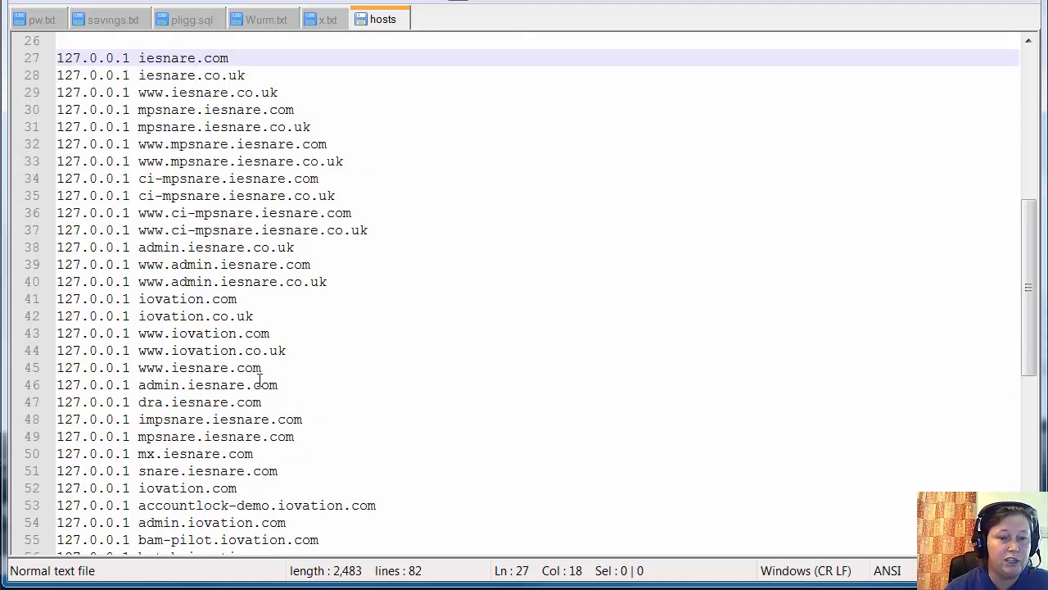
{"action": "scroll", "coordinate": [260, 381], "scroll_direction": "down", "scroll_amount": 2}
{"action": "scroll", "coordinate": [260, 380], "scroll_direction": "up", "scroll_amount": 5}
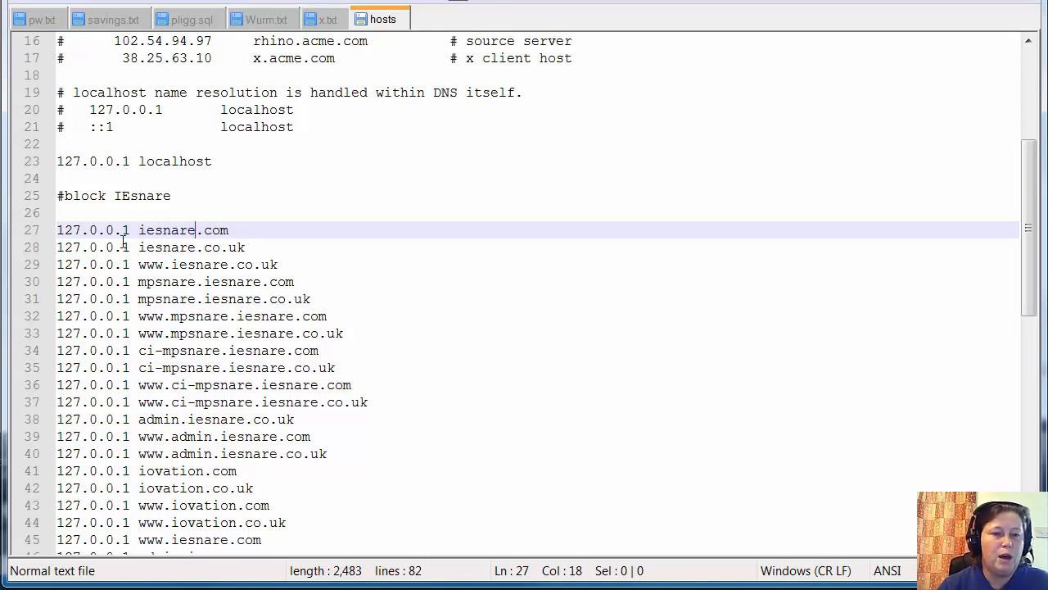
Step: Compare the address and domain parts of the iesnare entries with the 127.0.0.1 localhost line
{"action": "left_click_drag", "start_coordinate": [130, 231], "coordinate": [46, 237]}
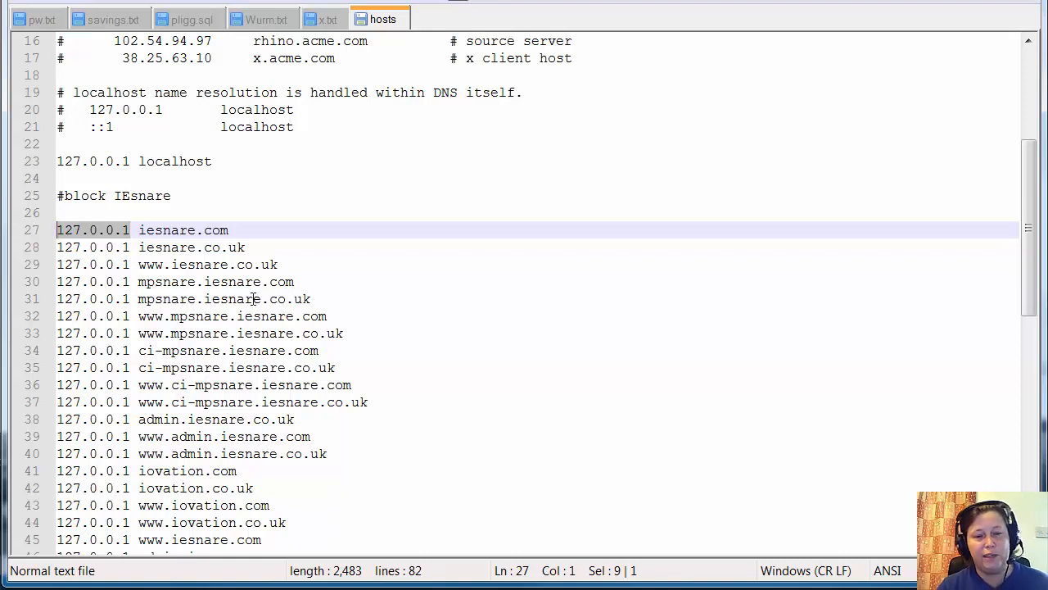
{"action": "left_click_drag", "start_coordinate": [132, 300], "coordinate": [320, 300]}
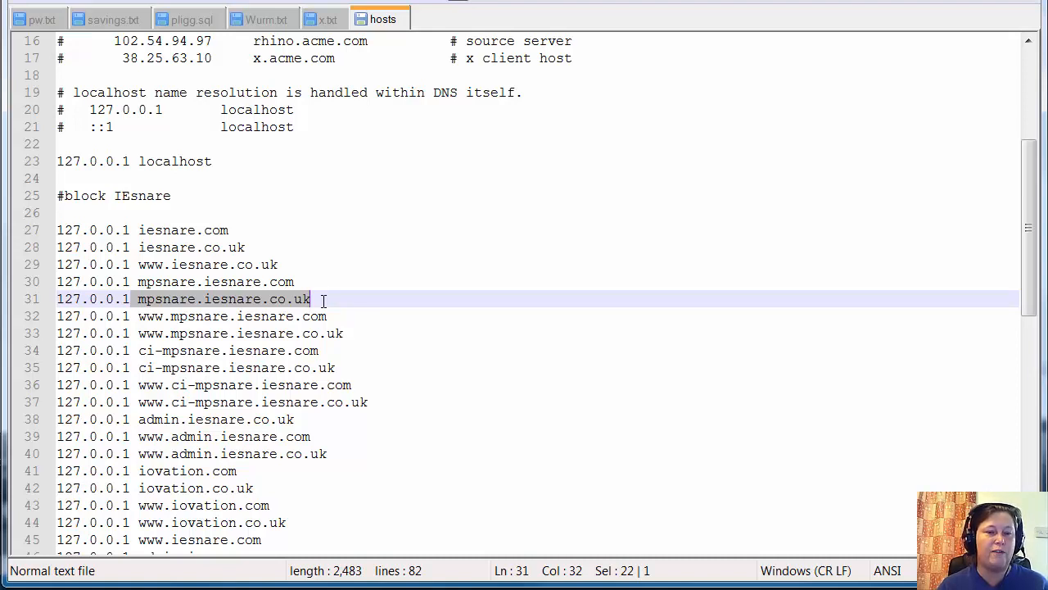
{"action": "left_click", "coordinate": [345, 315]}
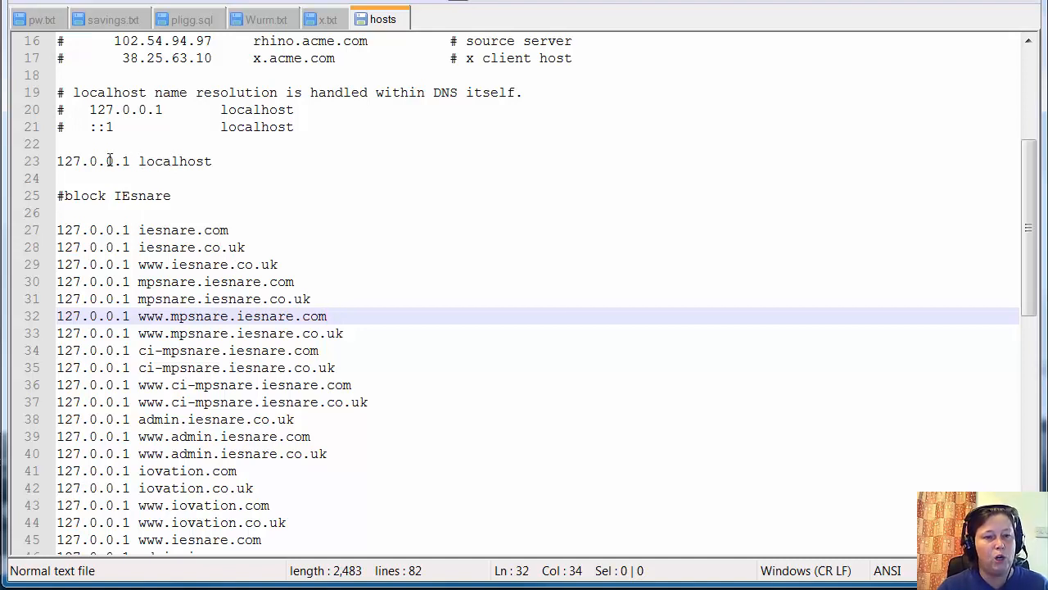
{"action": "left_click_drag", "start_coordinate": [213, 160], "coordinate": [56, 161]}
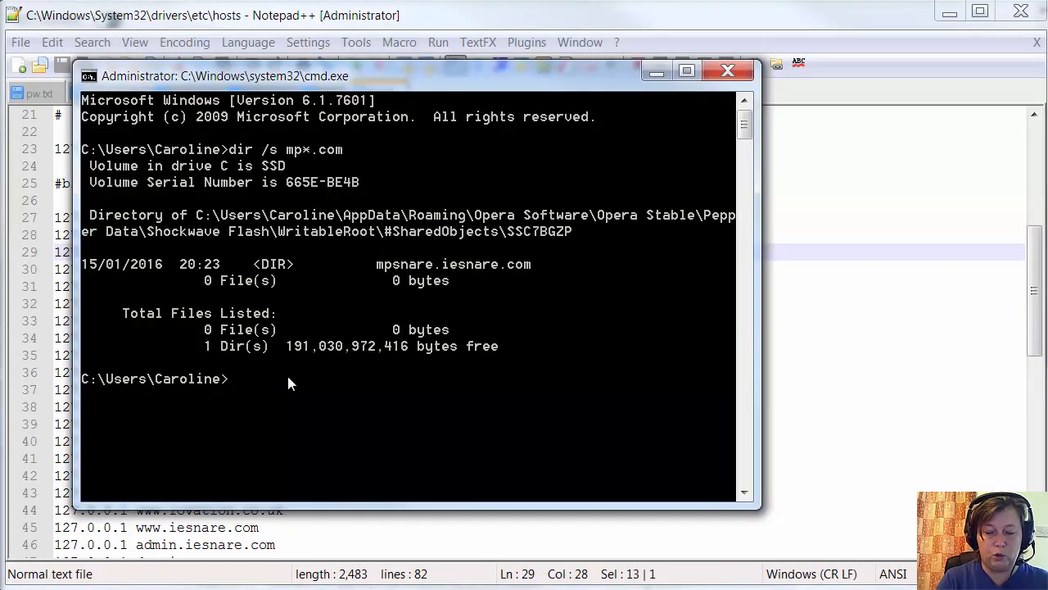
Step: Ping iesnare.com from the command prompt to check which address the domain resolves to
{"action": "type", "text": "ping"}
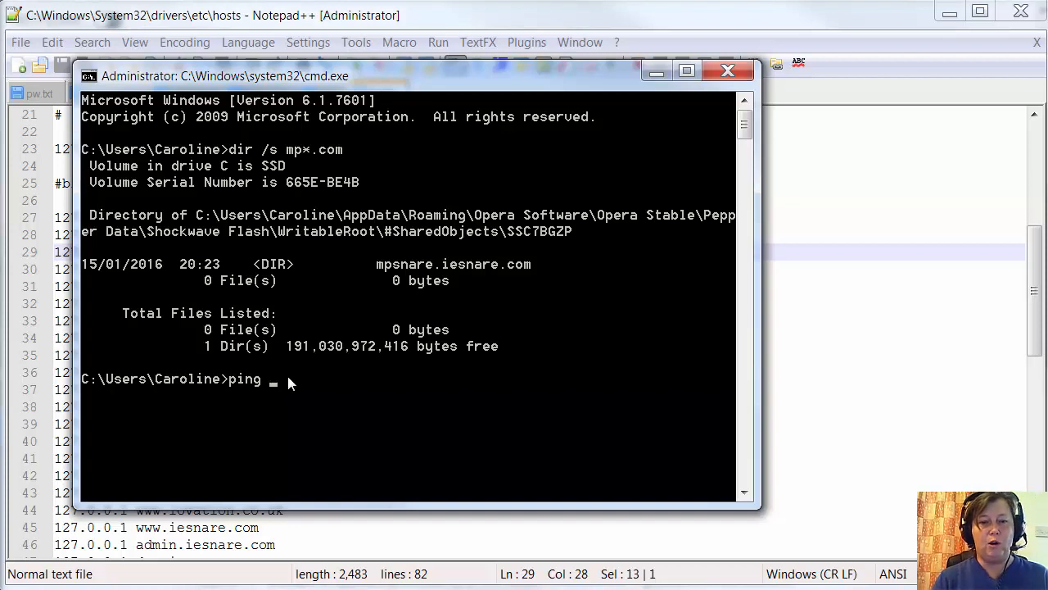
{"action": "type", "text": "iesn"}
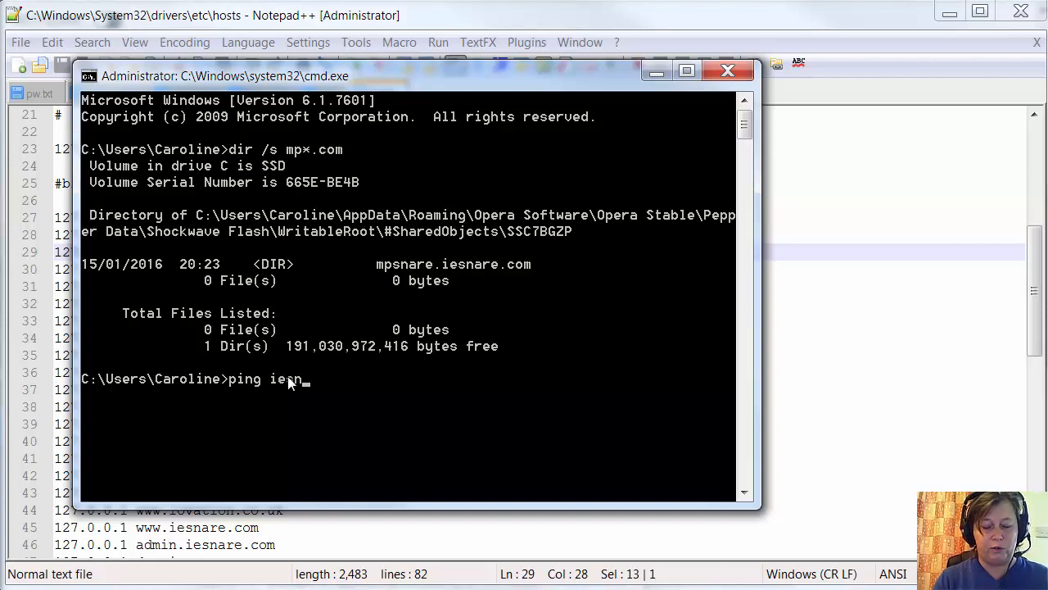
{"action": "type", "text": "are.com"}
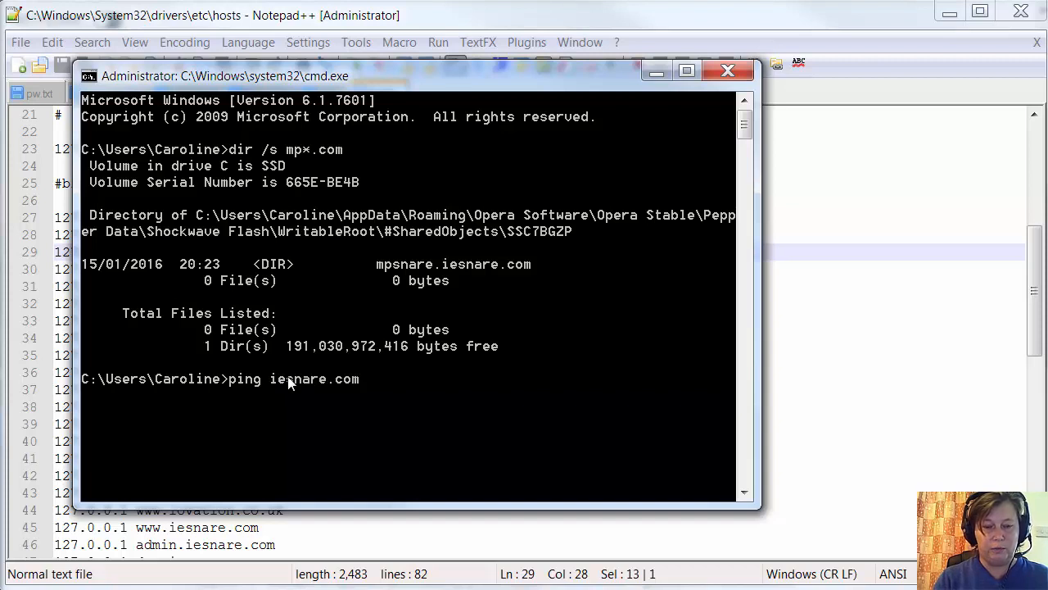
{"action": "key", "text": "Return"}
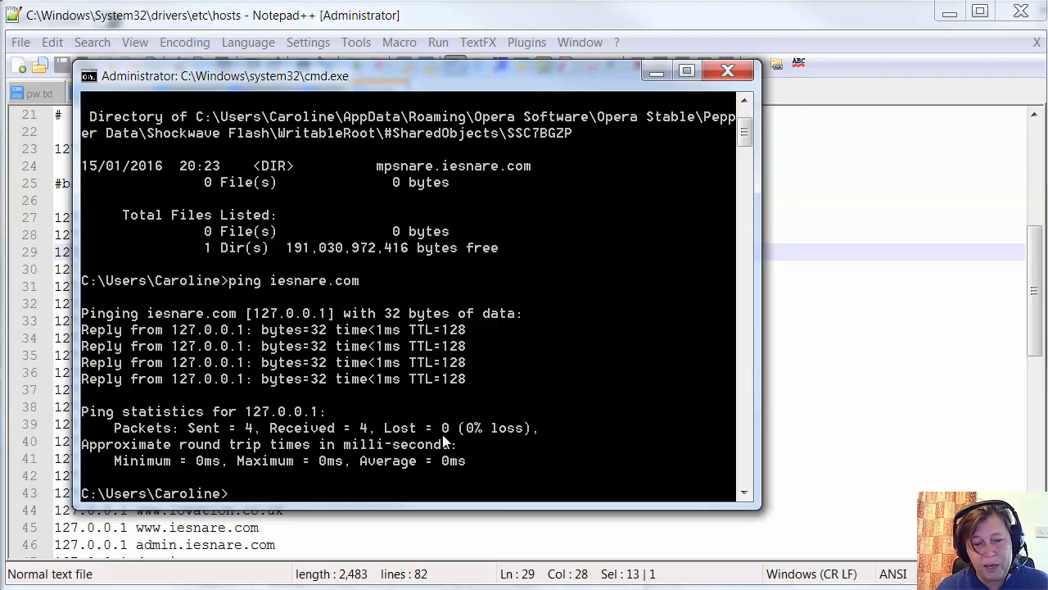
Step: Return to the hosts file in Notepad++ and look through the blocked iesnare and iovation subdomain entries below "#block IEsnare"
{"action": "left_click", "coordinate": [883, 281]}
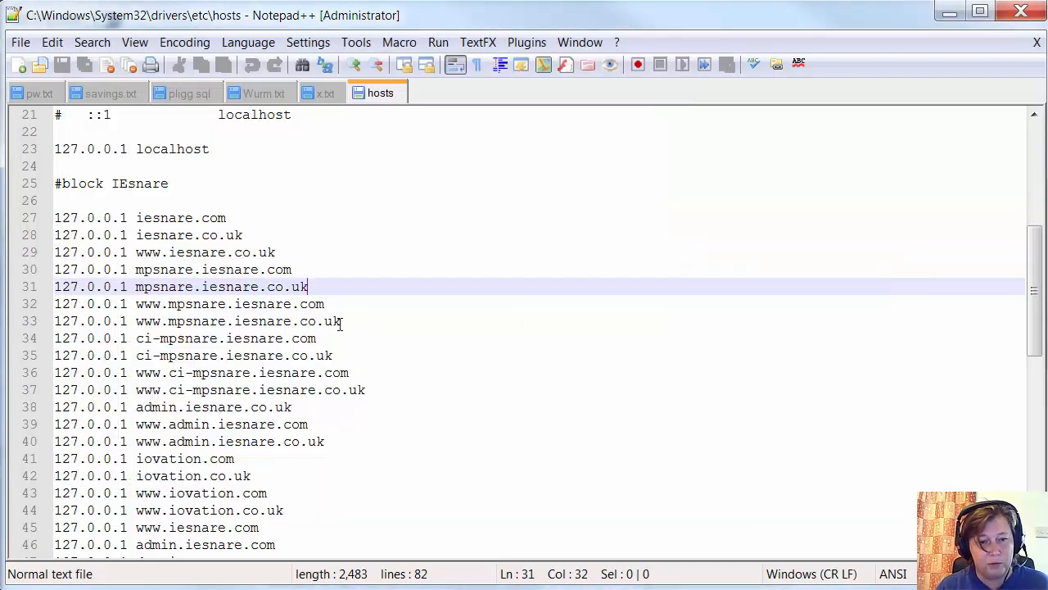
{"action": "scroll", "coordinate": [340, 324], "scroll_direction": "down", "scroll_amount": 2}
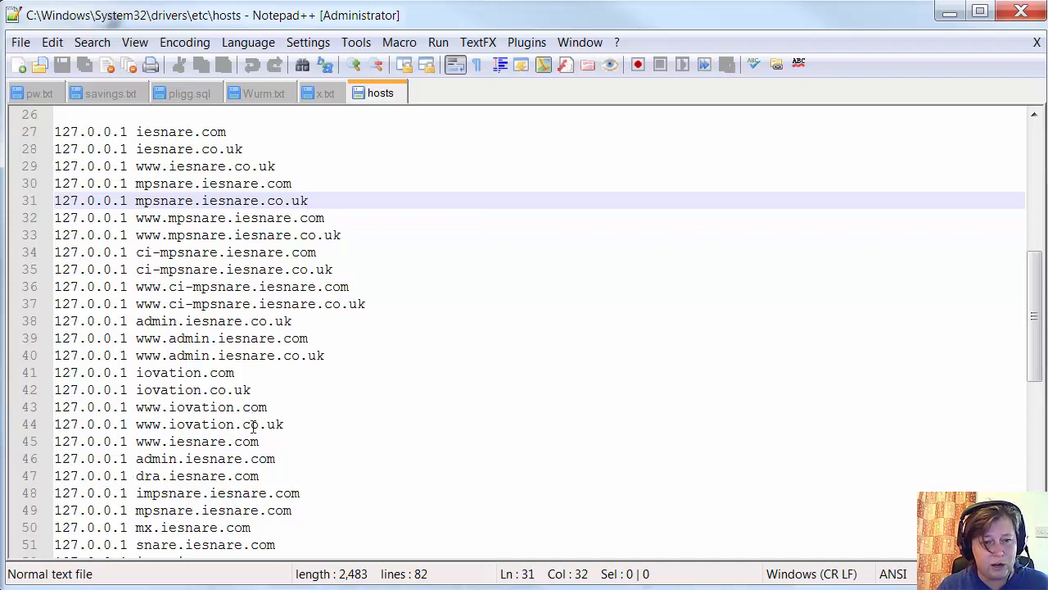
{"action": "scroll", "coordinate": [246, 402], "scroll_direction": "down", "scroll_amount": 2}
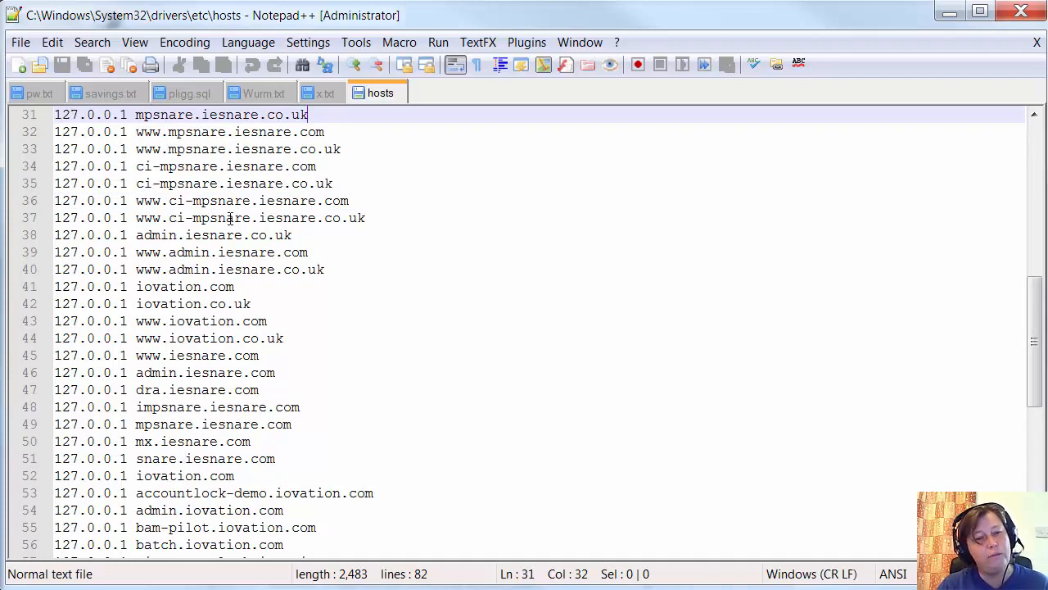
{"action": "scroll", "coordinate": [237, 266], "scroll_direction": "up", "scroll_amount": 2}
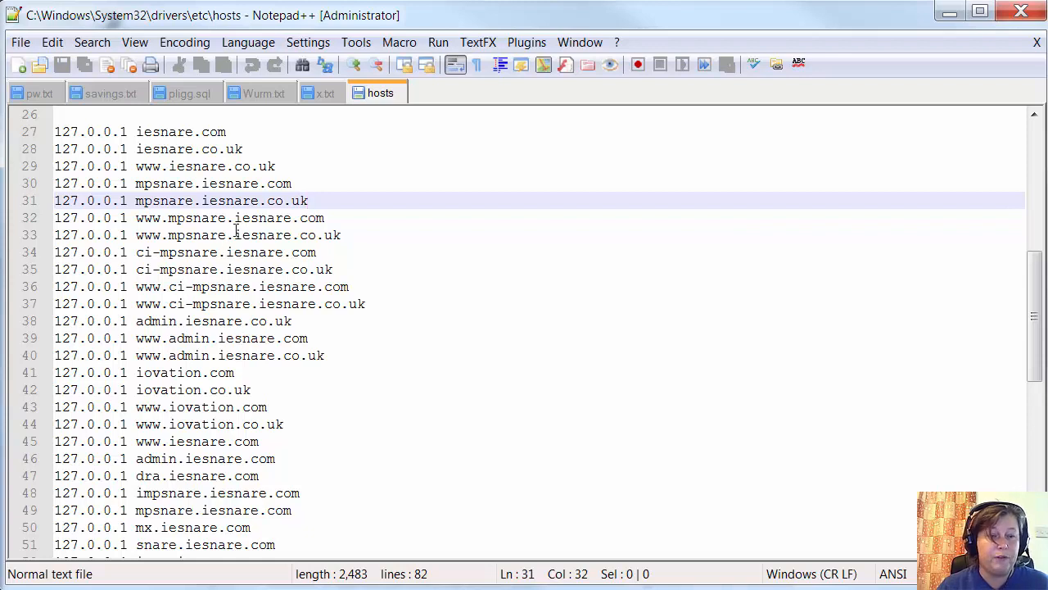
{"action": "scroll", "coordinate": [236, 231], "scroll_direction": "down", "scroll_amount": 2}
{"action": "scroll", "coordinate": [236, 231], "scroll_direction": "up", "scroll_amount": 3}
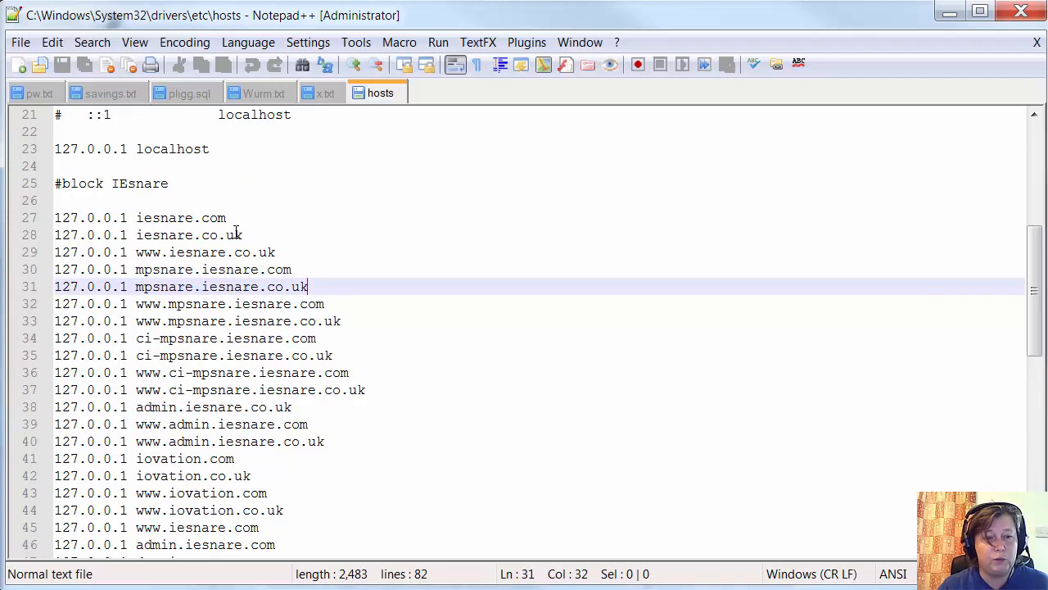